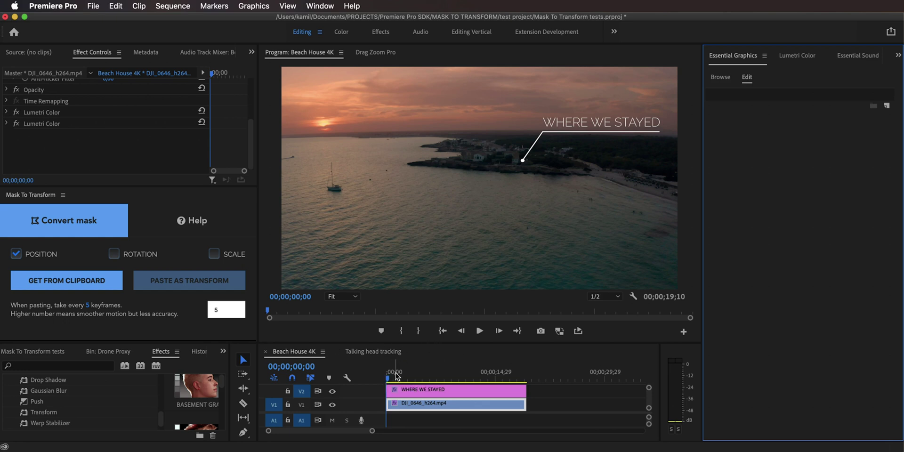
Scrub through the drone shot, then select the WHERE WE STAYED title clip on V2 to show its layers.
left_click_drag(396, 375, 438, 378)
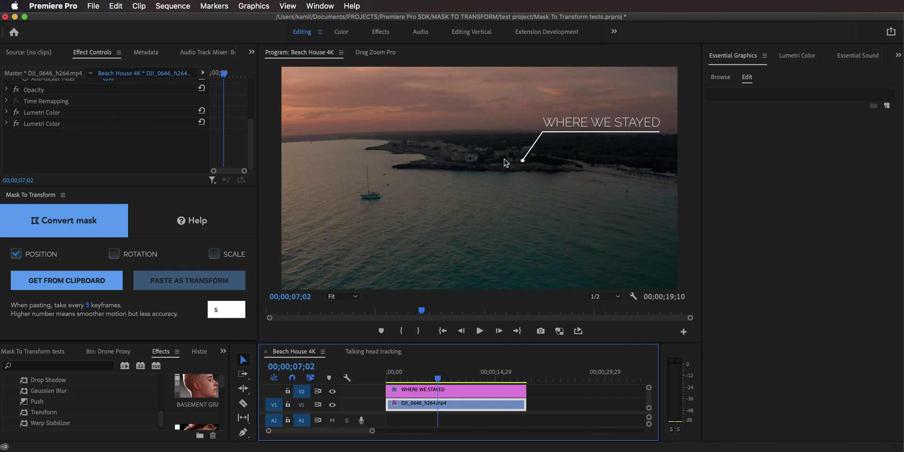
left_click_drag(438, 378, 384, 372)
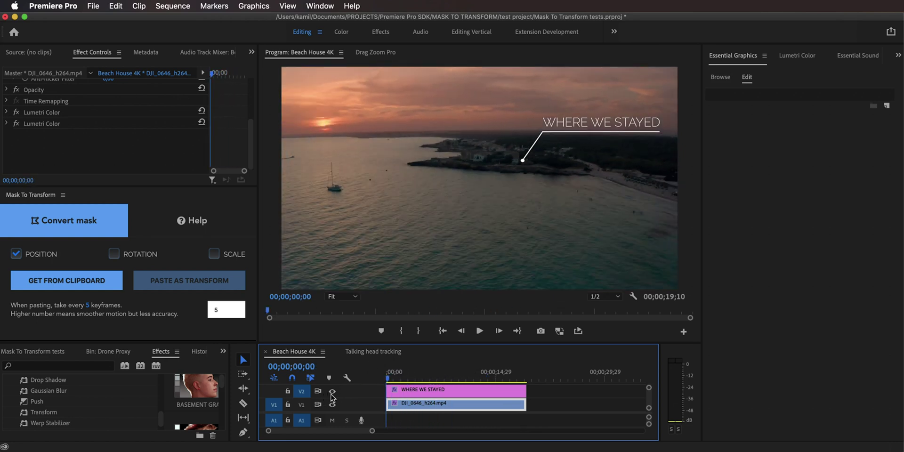
left_click(420, 390)
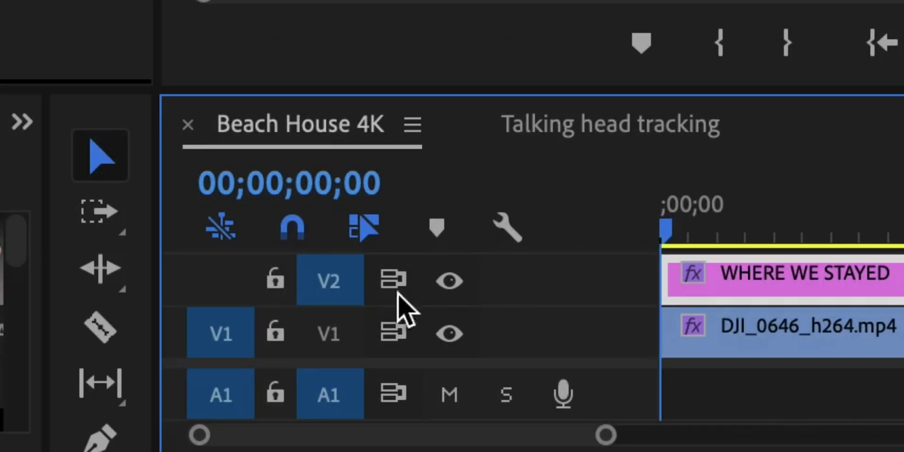
Hide the V2 callout track, select the DJI drone clip, and view the monitor at 100%.
left_click(450, 282)
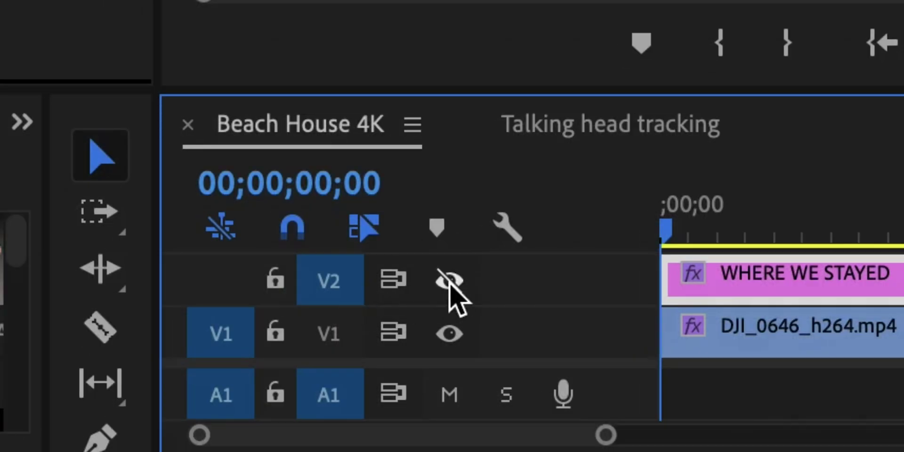
left_click(781, 329)
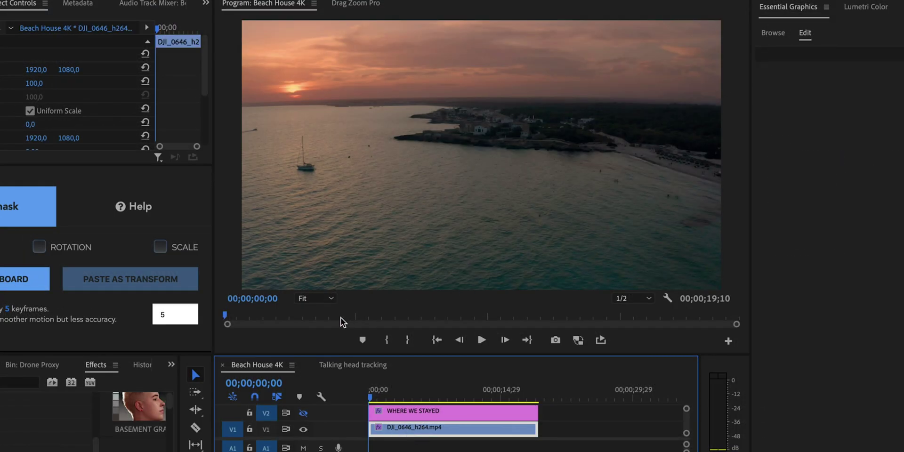
left_click(325, 298)
left_click(322, 385)
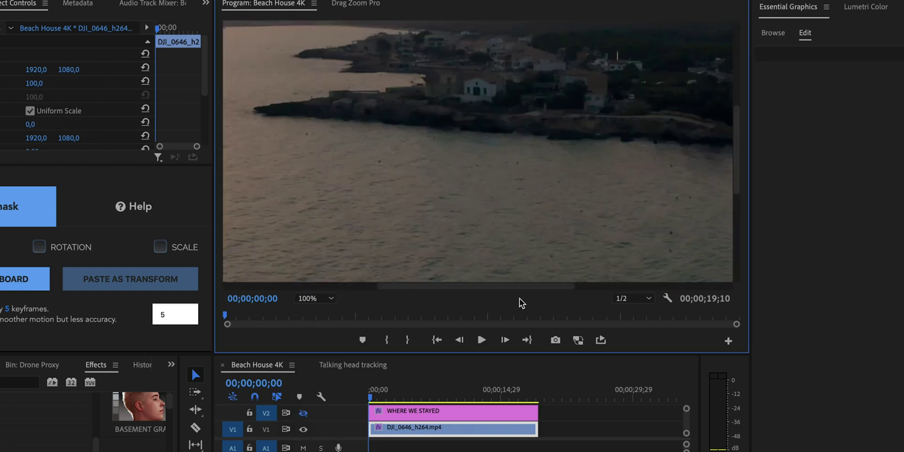
Bring the shoreline houses into view and add Gaussian Blur to the DJI_0646_h264.mp4 clip.
left_click(467, 290)
left_click(622, 286)
left_click_drag(739, 161, 739, 139)
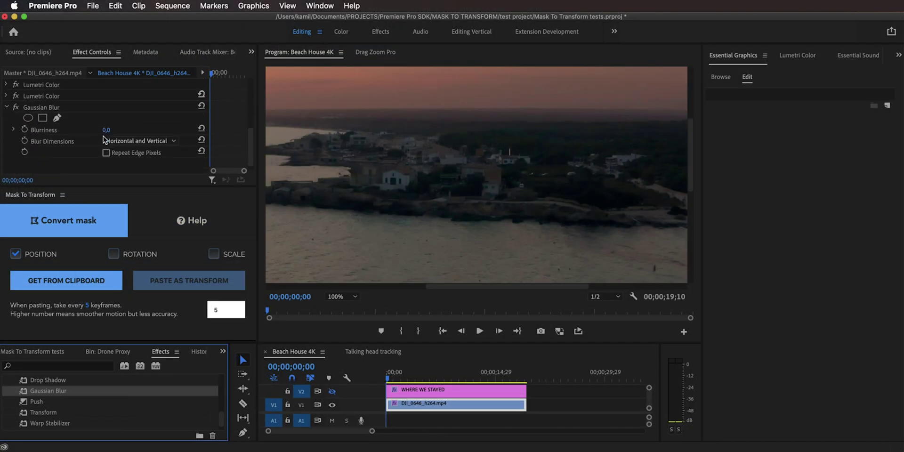
scroll(109, 132, "down", 1)
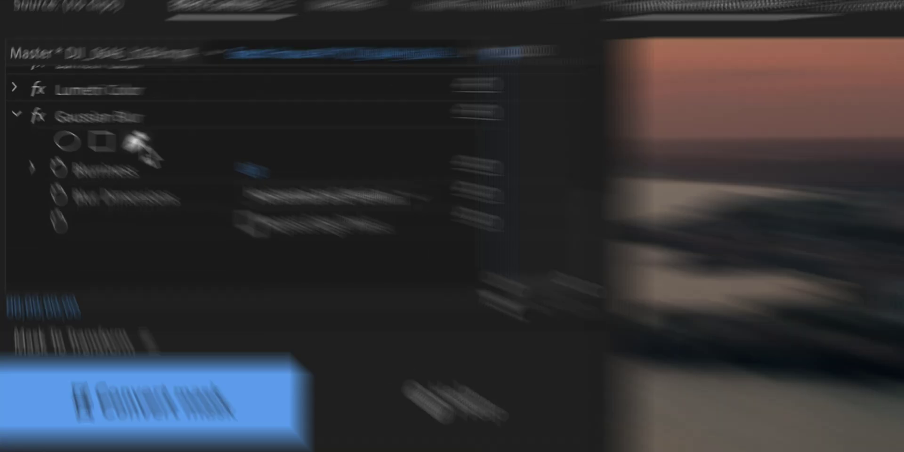
Draw a six-point freeform mask around the beach house on the Gaussian Blur.
left_click(56, 110)
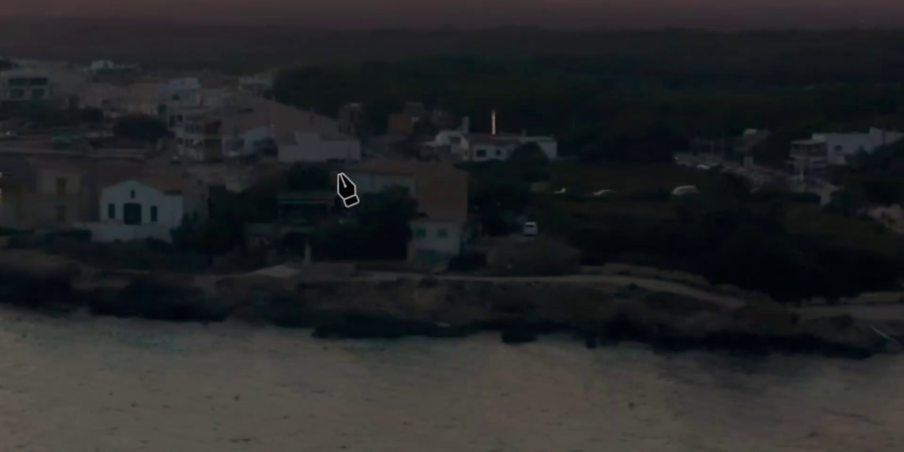
left_click(345, 168)
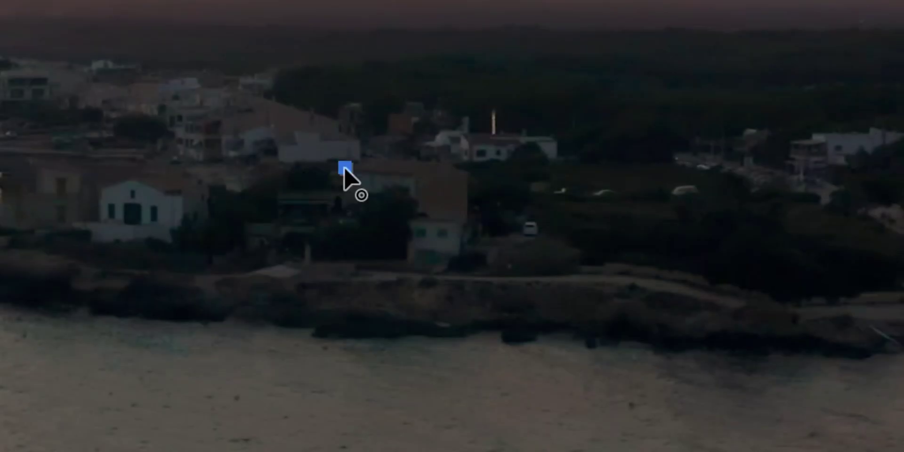
left_click(343, 232)
left_click(468, 241)
left_click(470, 178)
left_click(436, 157)
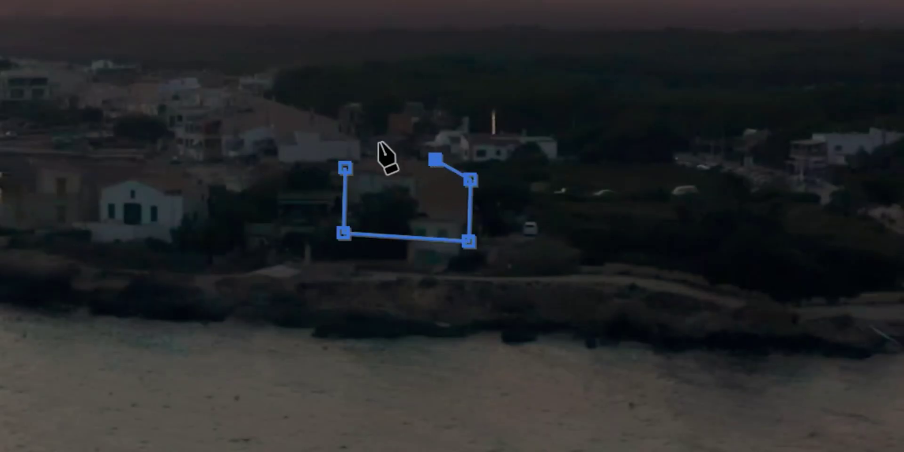
left_click(383, 152)
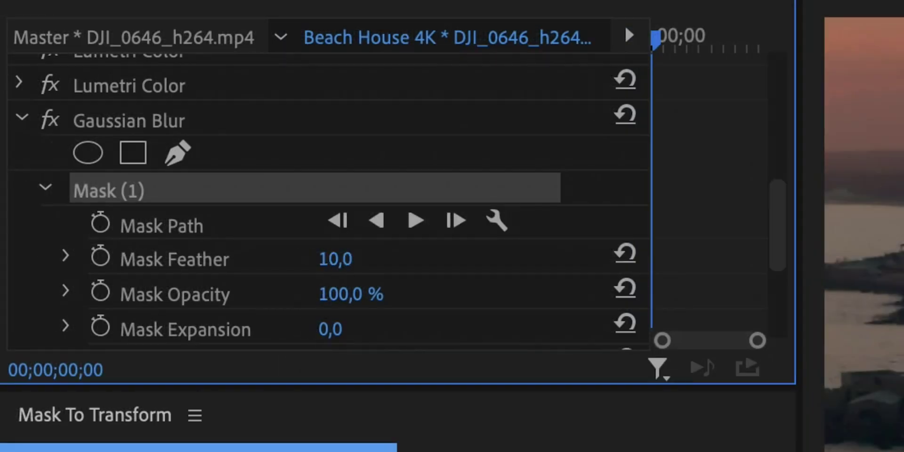
Set Mask Feather to 0 and view the Program monitor at 50%.
left_click_drag(330, 260, 283, 259)
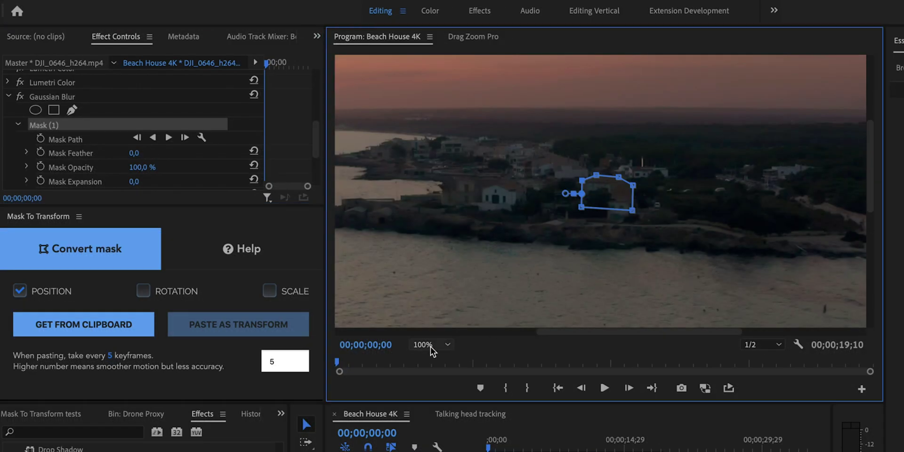
left_click(429, 345)
left_click(431, 405)
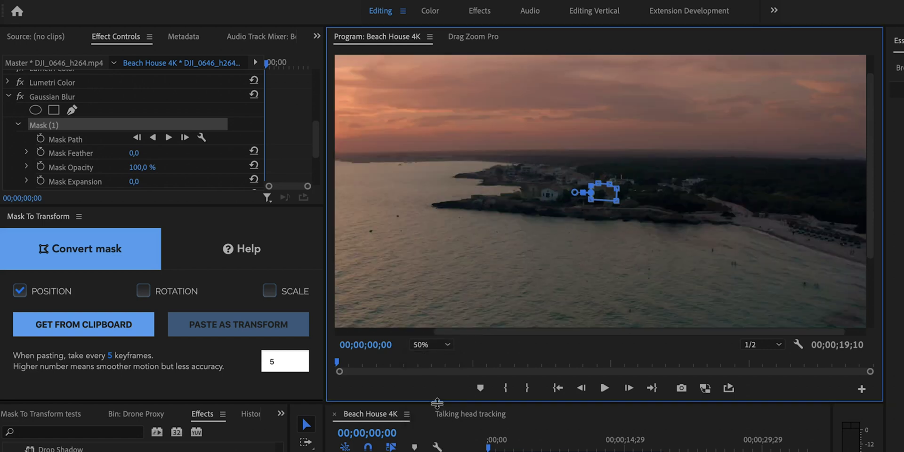
left_click(644, 334)
left_click_drag(644, 335, 442, 335)
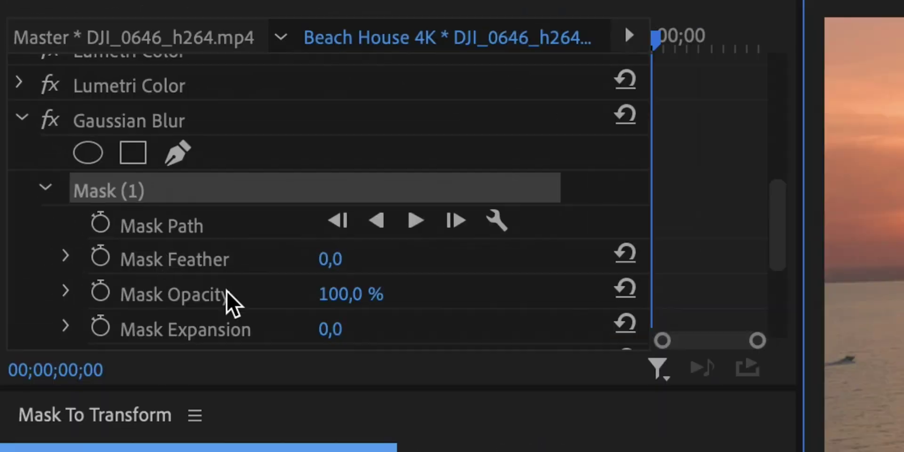
Turn on Mask Path keyframing and set the mask tracking method to Position only.
left_click(100, 224)
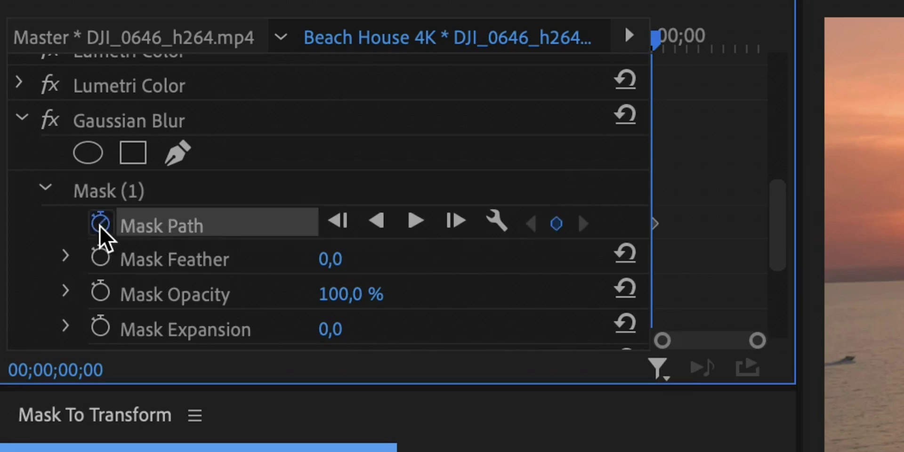
left_click(497, 221)
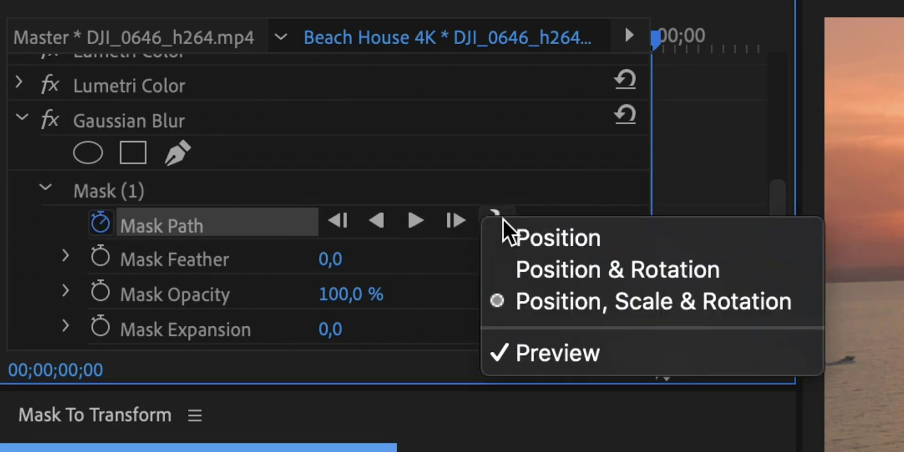
left_click(567, 250)
left_click(506, 225)
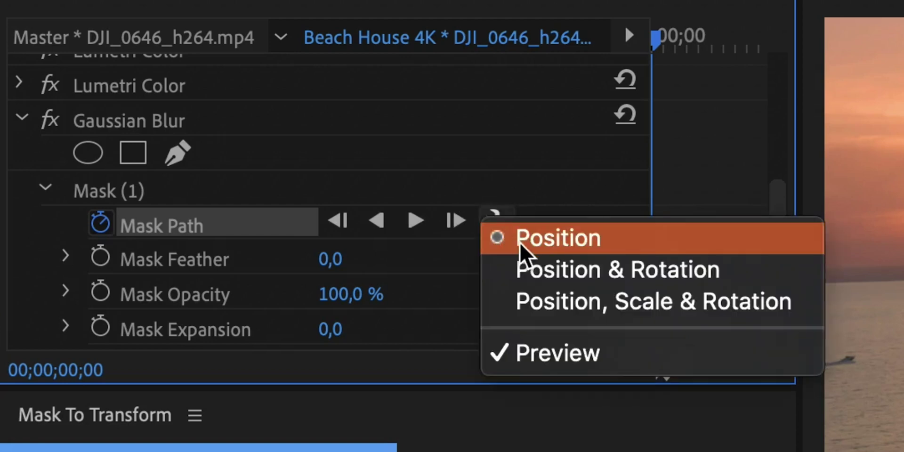
left_click(193, 192)
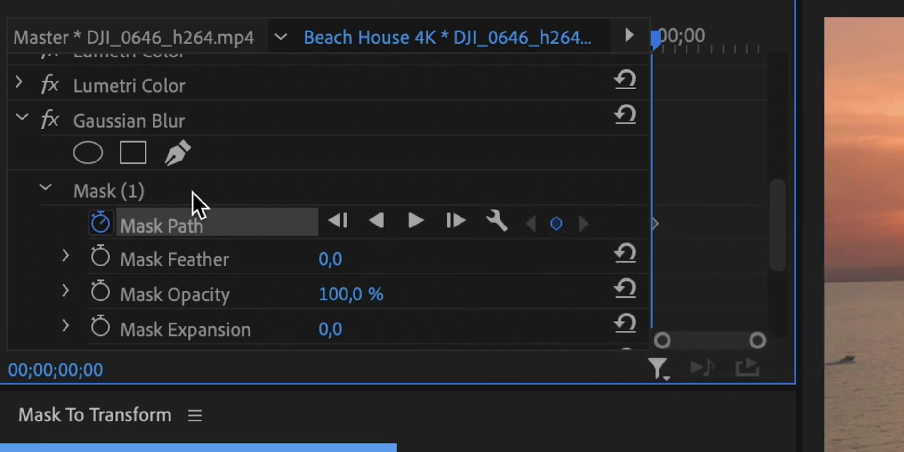
Track Mask (1) forward through the clip, then scrub back to review the tracking.
left_click(172, 192)
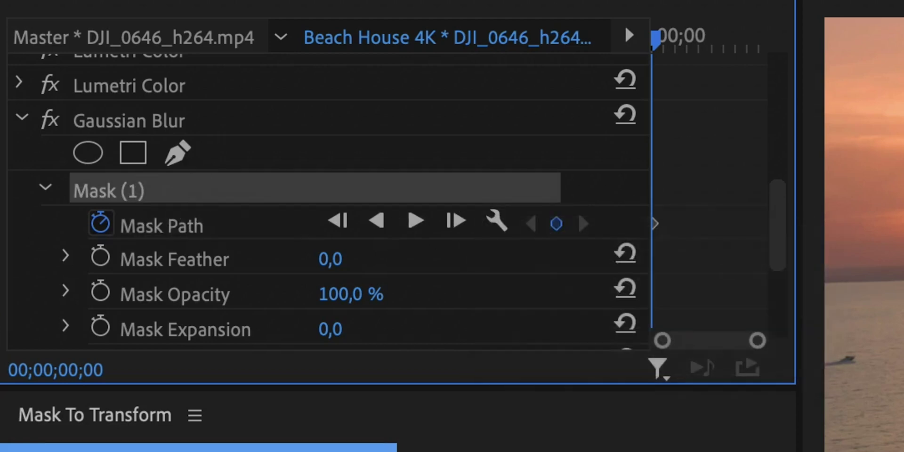
left_click(415, 220)
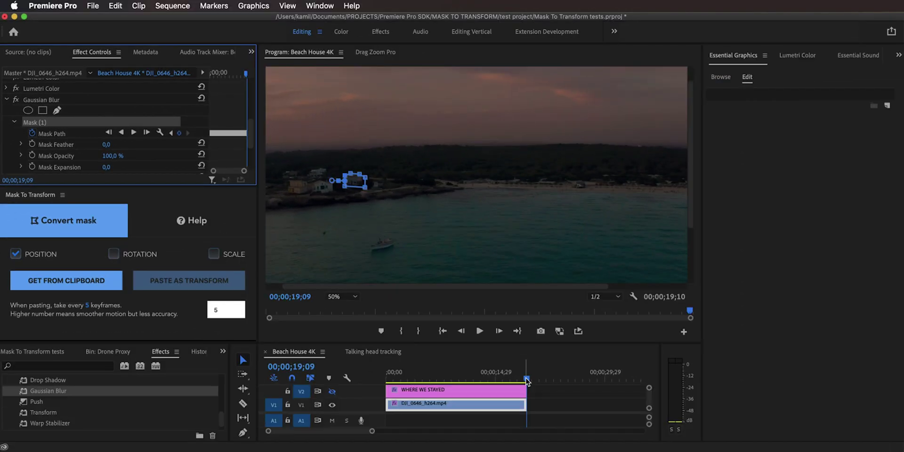
left_click(664, 446)
mouse_move(523, 381)
left_mouse_down()
mouse_move(448, 377)
mouse_move(509, 376)
left_mouse_up()
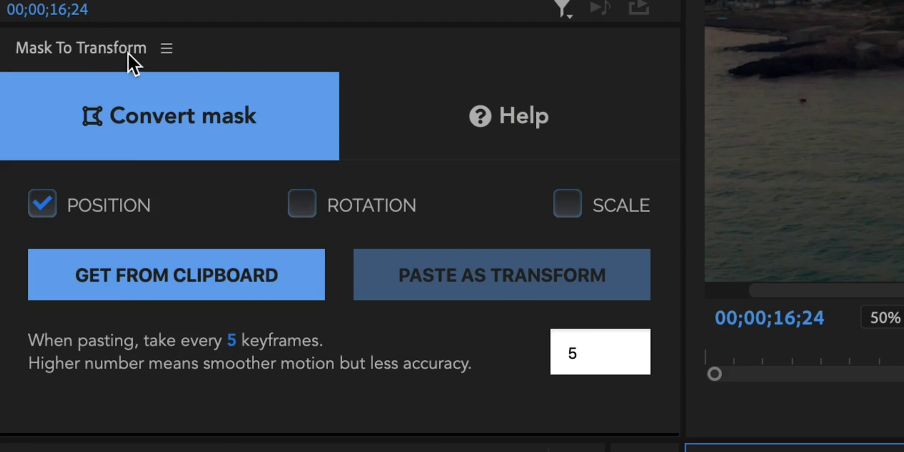
Open the Mask To Transform extension from Window > Extensions.
left_click(249, 10)
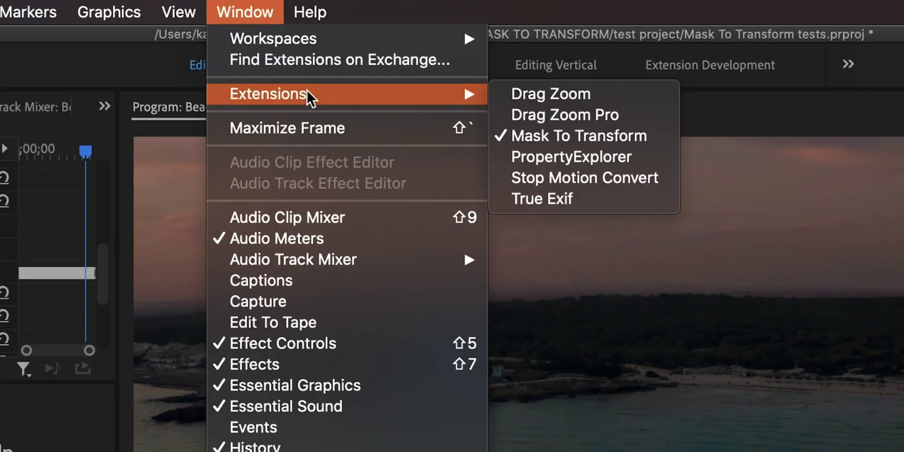
mouse_move(488, 98)
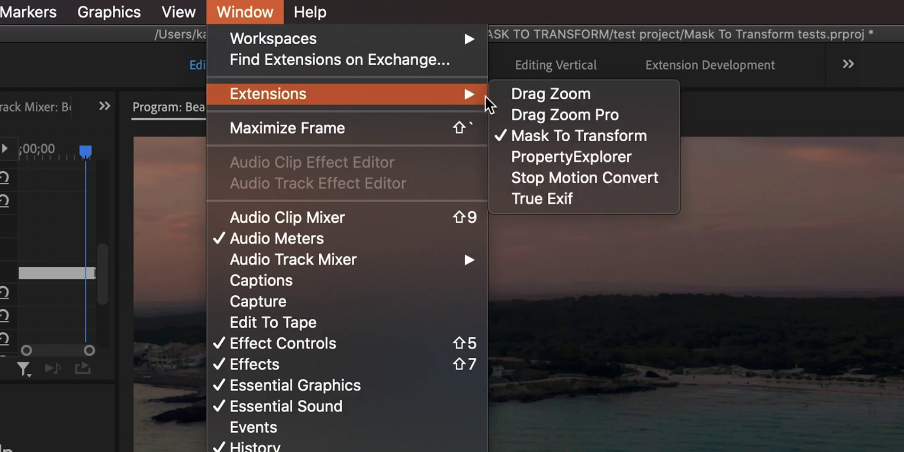
left_click(545, 137)
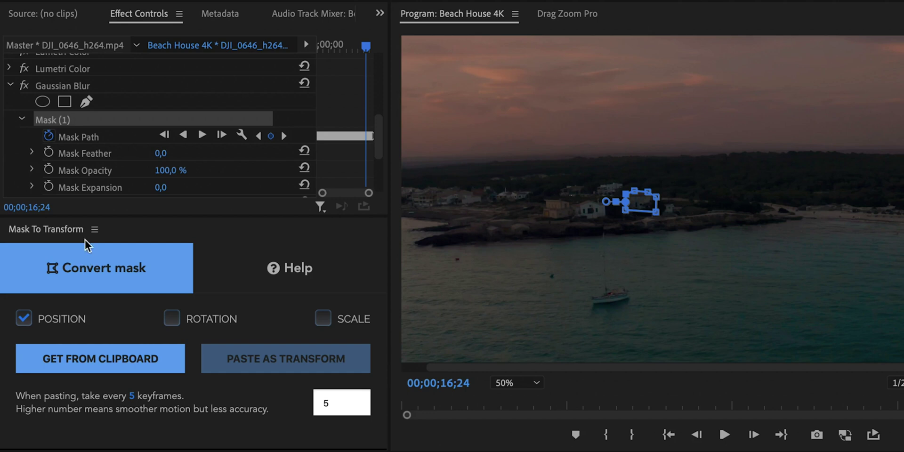
Copy the tracked Mask (1) and load it into Mask To Transform from the clipboard.
left_click(66, 118)
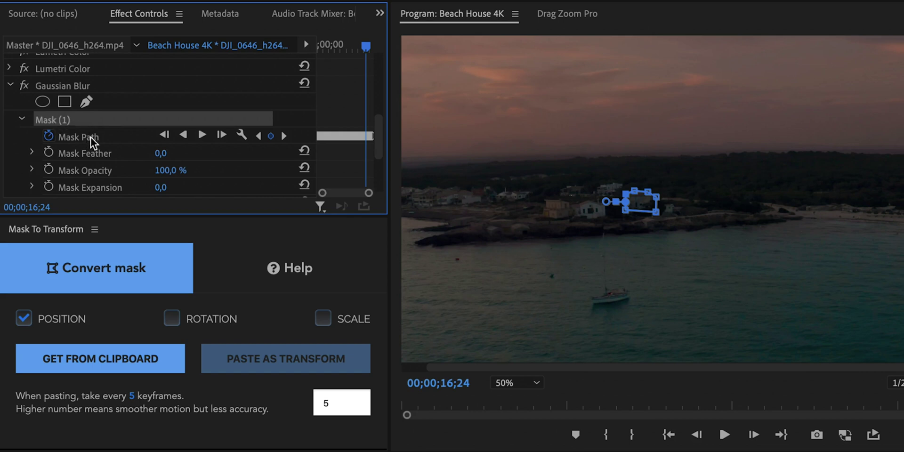
right_click(65, 126)
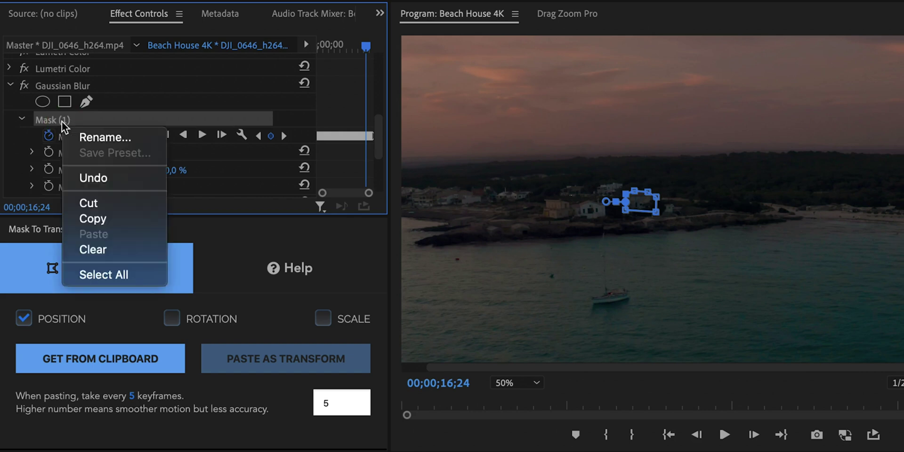
left_click(94, 218)
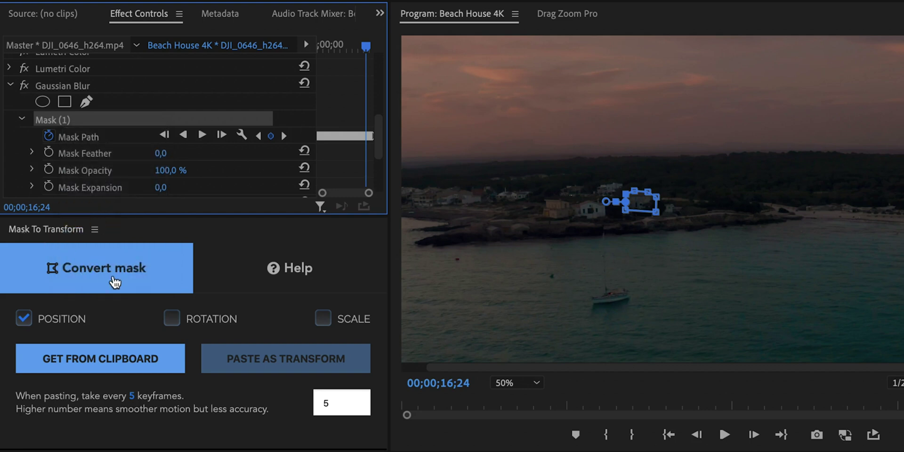
left_click(101, 359)
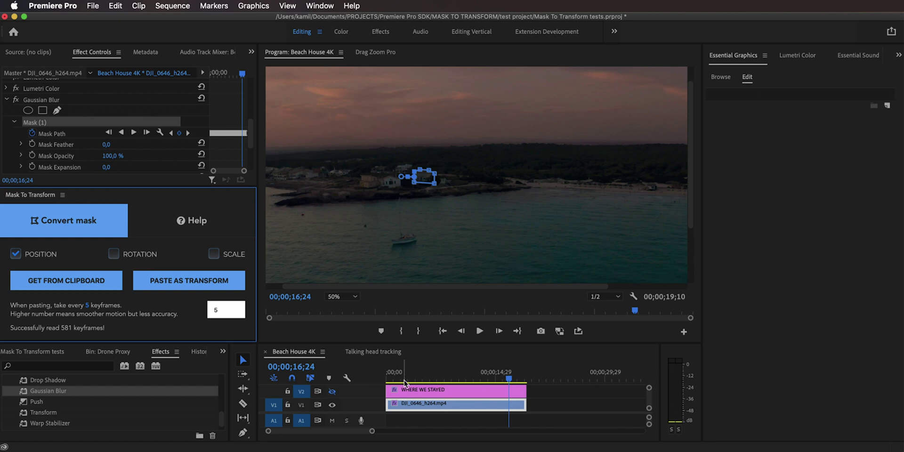
Select the WHERE WE STAYED clip on V2 to show its Vector Motion settings.
left_click(426, 390)
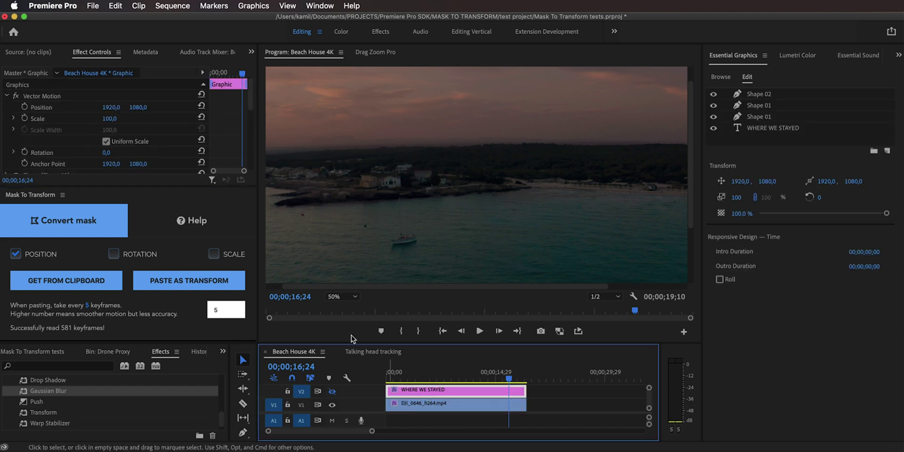
Set the monitor to Fit, show V2, and paste the tracked keyframes onto the title's Position.
left_click(342, 297)
left_click(348, 310)
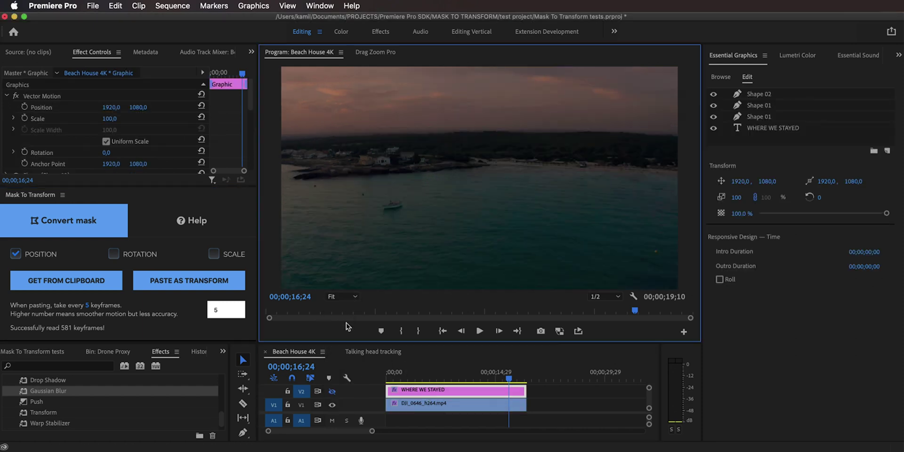
left_click(332, 391)
left_click_drag(509, 378, 386, 378)
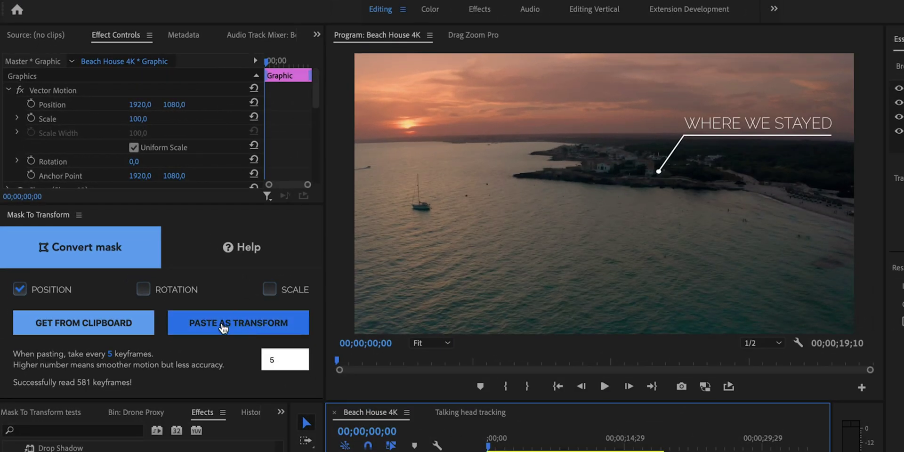
left_click(223, 325)
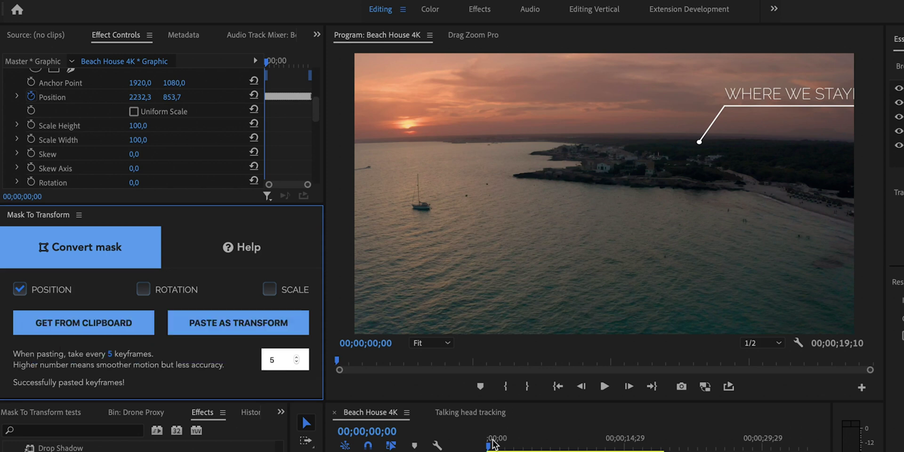
Check the callout motion, then adjust Anchor Point X and Y so the title fits above the house.
left_click_drag(490, 445, 556, 443)
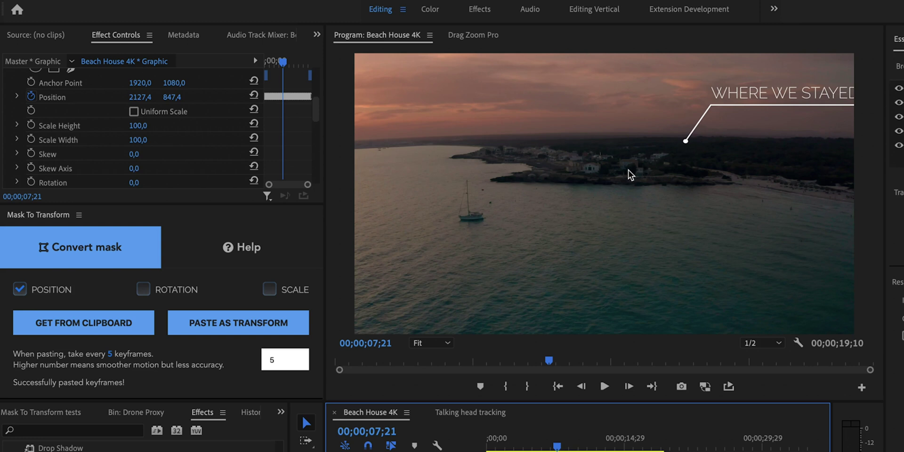
left_click_drag(555, 445, 461, 439)
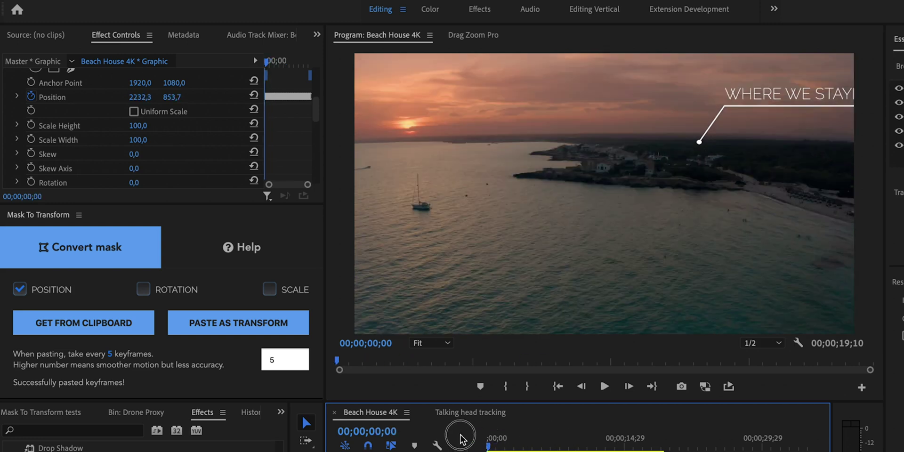
scroll(148, 146, "up", 1)
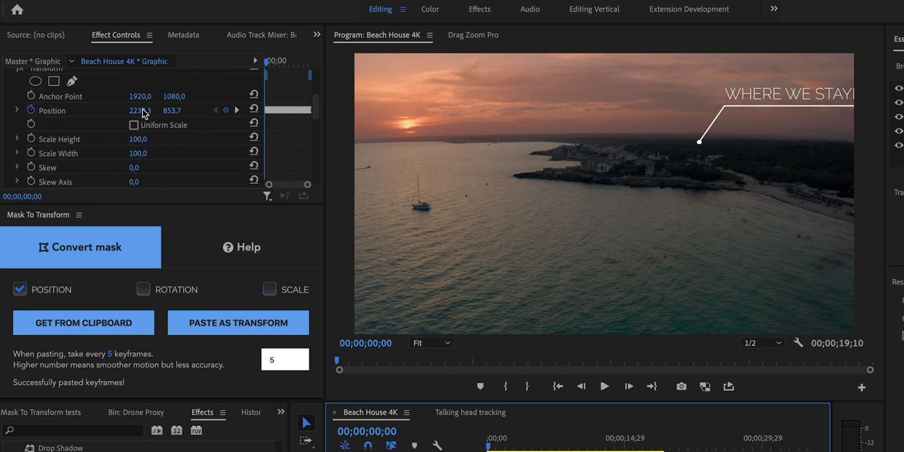
scroll(80, 92, "up", 1)
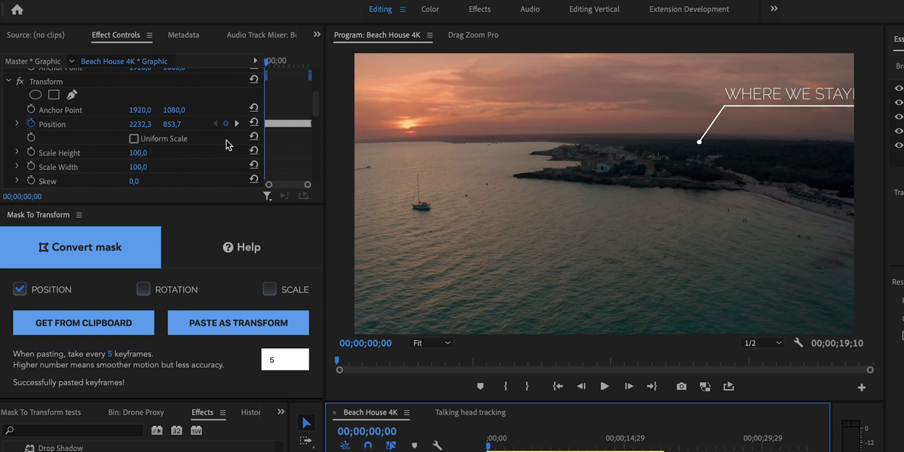
left_click_drag(141, 110, 334, 110)
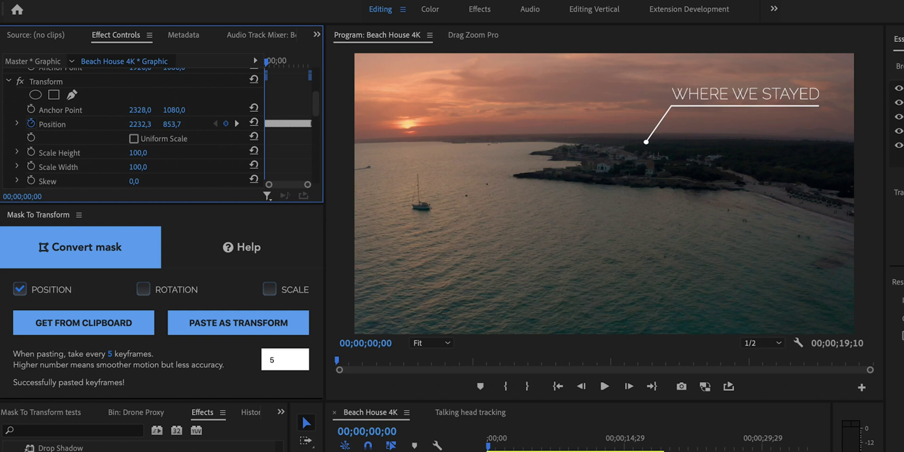
left_click_drag(174, 109, 59, 109)
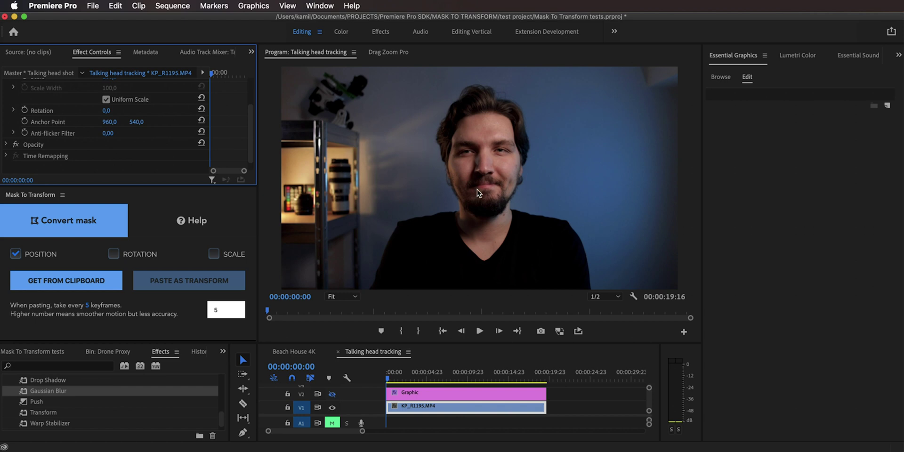
Scrub the talking-head clip and reshape the ellipse mask into a tight oval around the face.
left_click(402, 381)
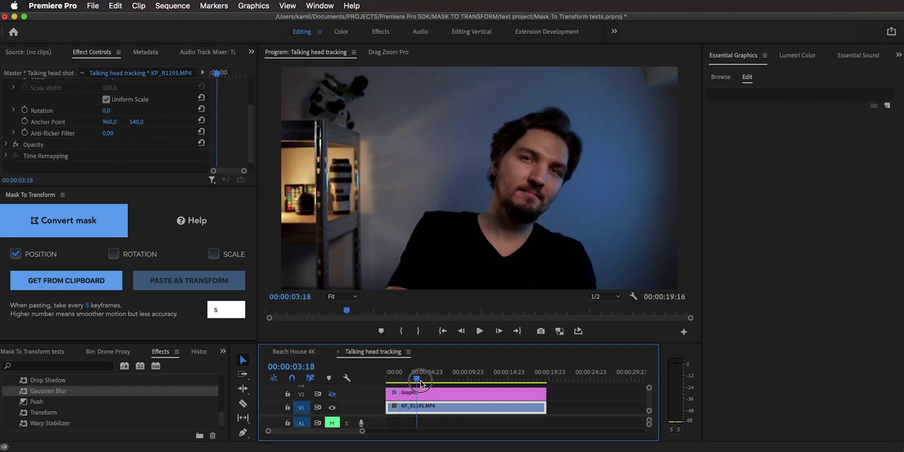
left_click_drag(420, 382, 123, 382)
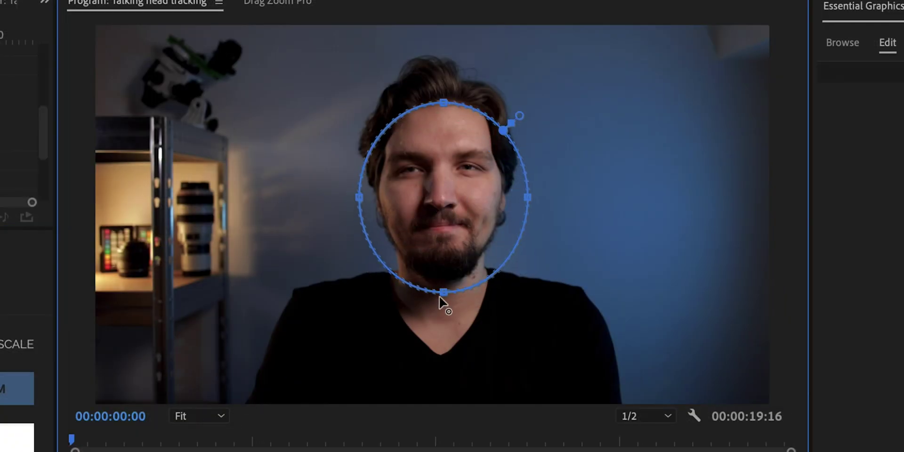
left_click_drag(440, 293, 448, 279)
left_click_drag(518, 192, 502, 193)
left_click_drag(365, 196, 376, 194)
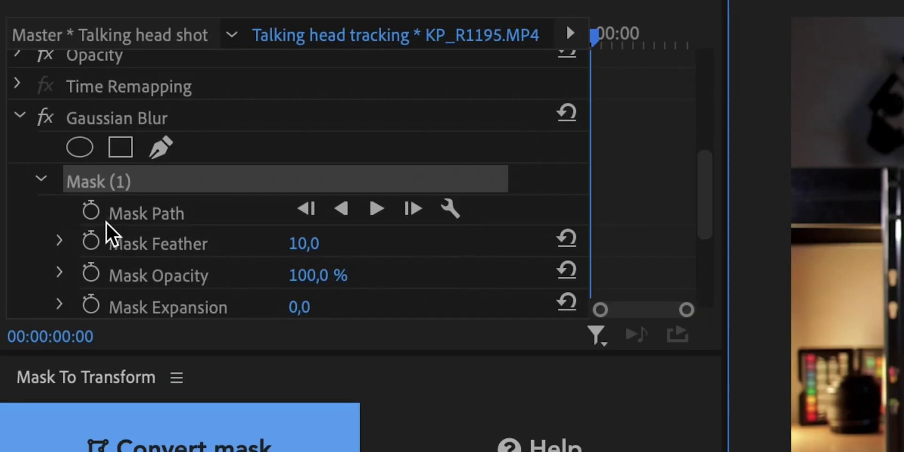
Track the face Mask (1) forward using Position, Scale & Rotation, then review it later in the clip.
left_click(91, 212)
left_click(448, 209)
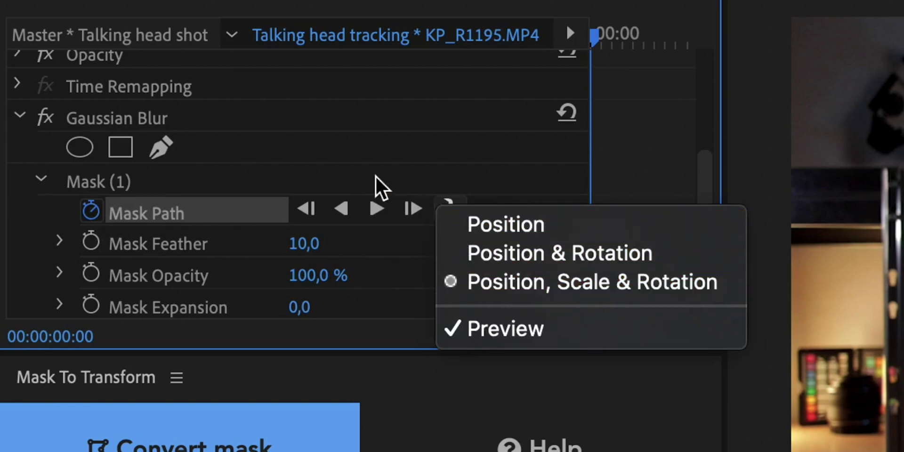
left_click(253, 202)
left_click(203, 186)
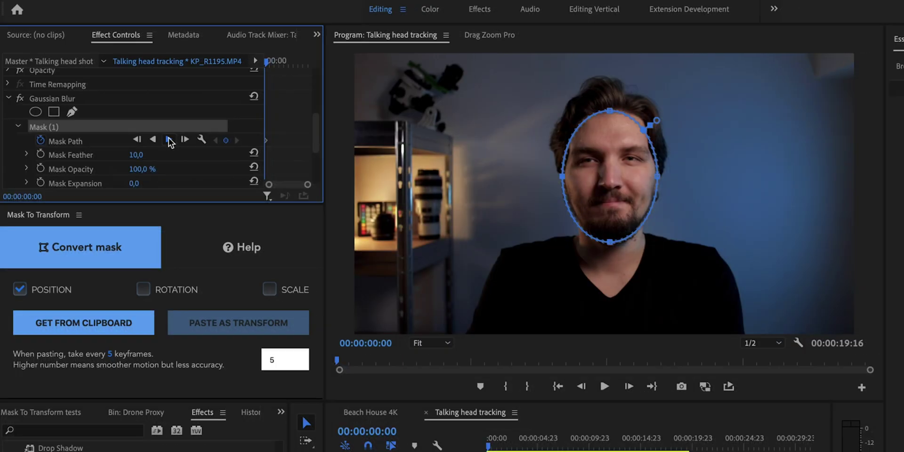
left_click(168, 140)
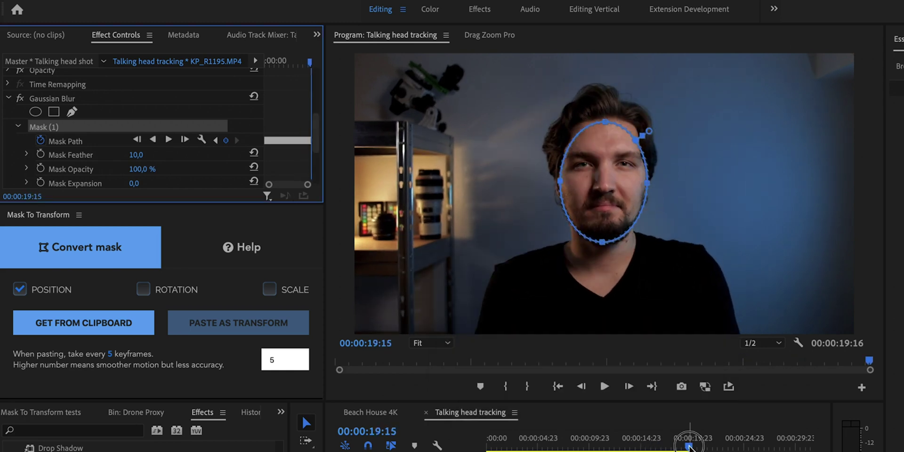
left_click_drag(688, 447, 476, 442)
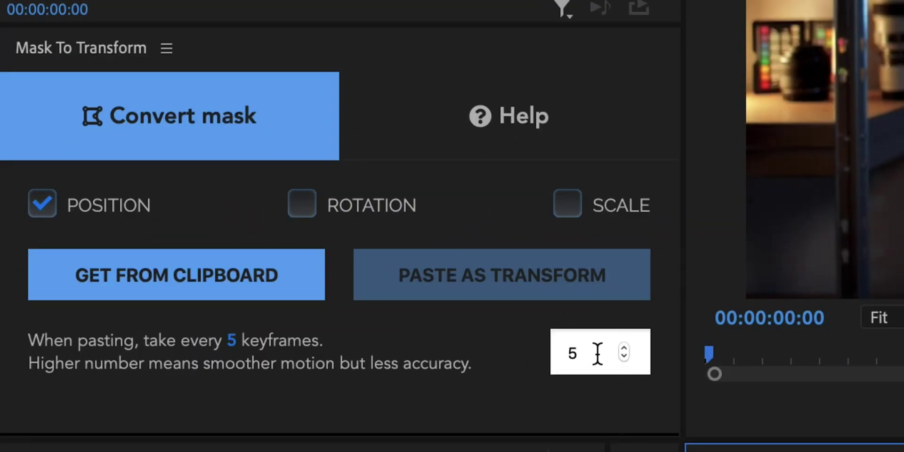
Set the keyframe step to 1, include Rotation and Scale, and copy the face Mask (1).
left_click_drag(597, 353, 554, 353)
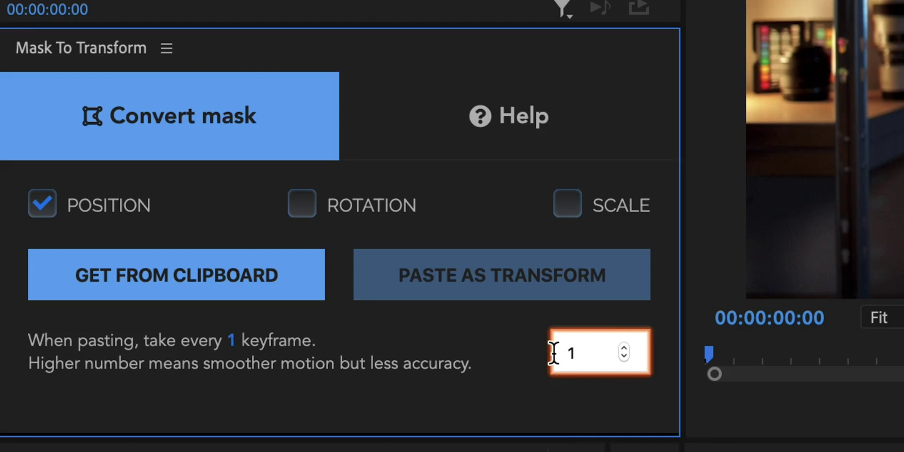
left_click(300, 213)
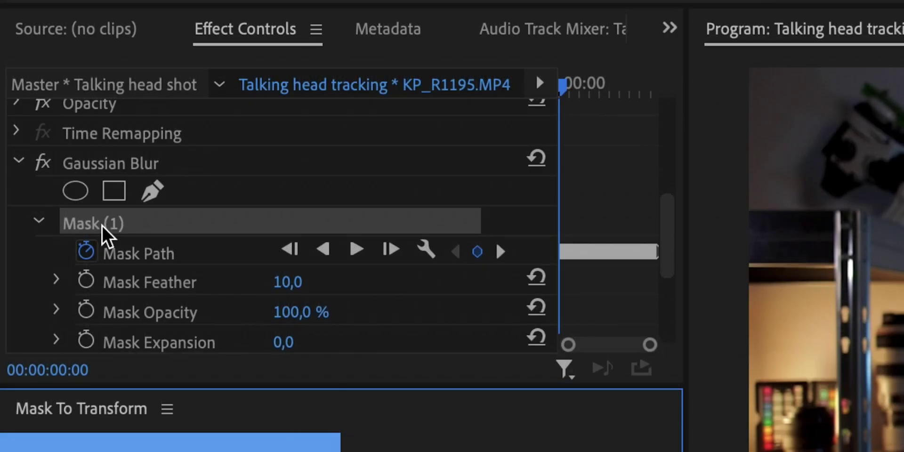
right_click(102, 226)
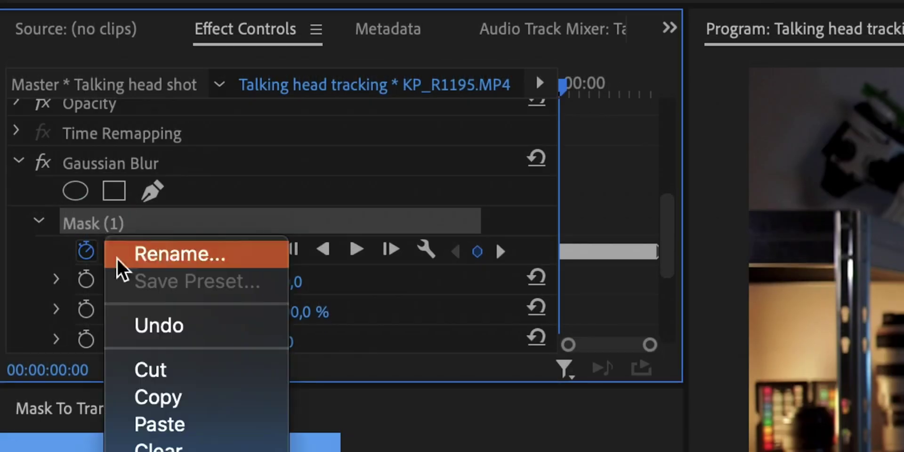
left_click(158, 396)
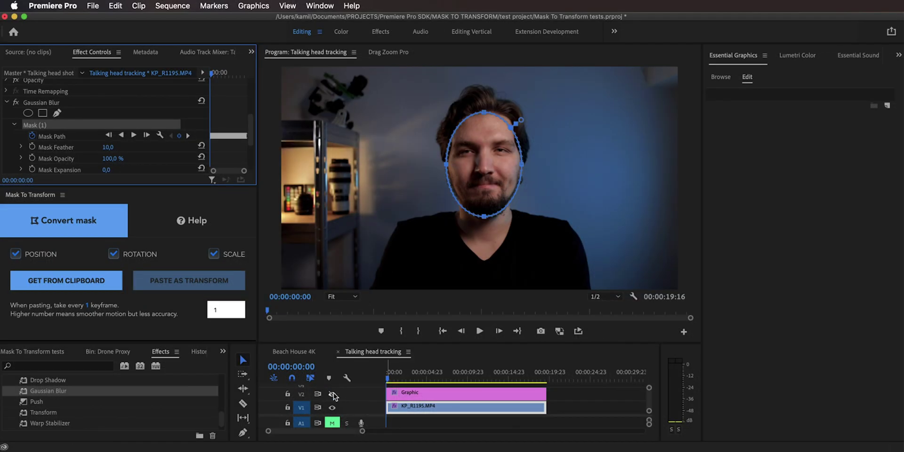
Paste the mask keyframes onto the V2 orange box Graphic clip as Transform.
left_click(332, 393)
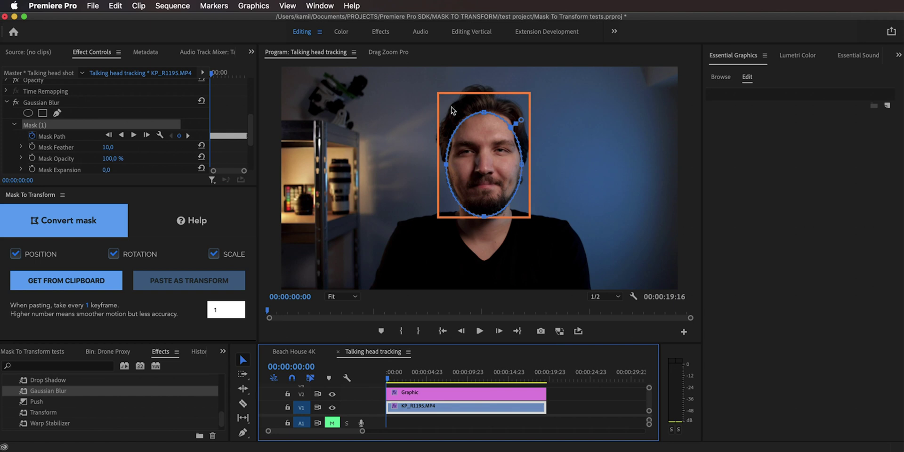
left_click(419, 397)
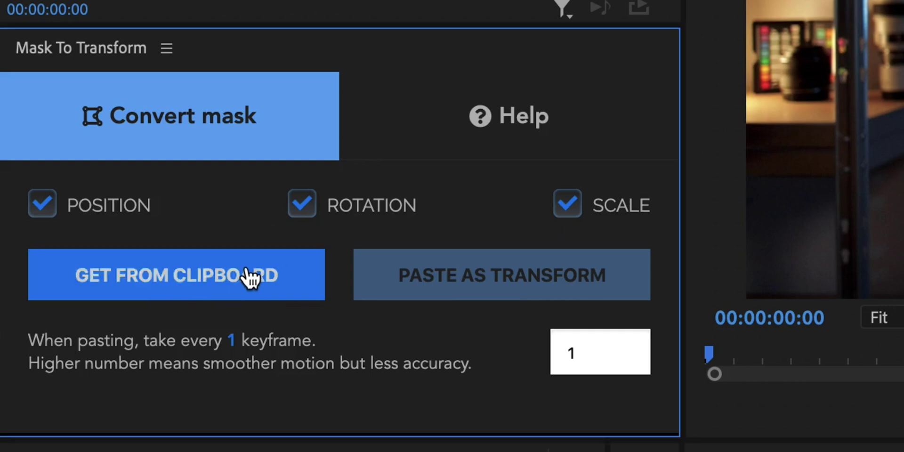
left_click(93, 278)
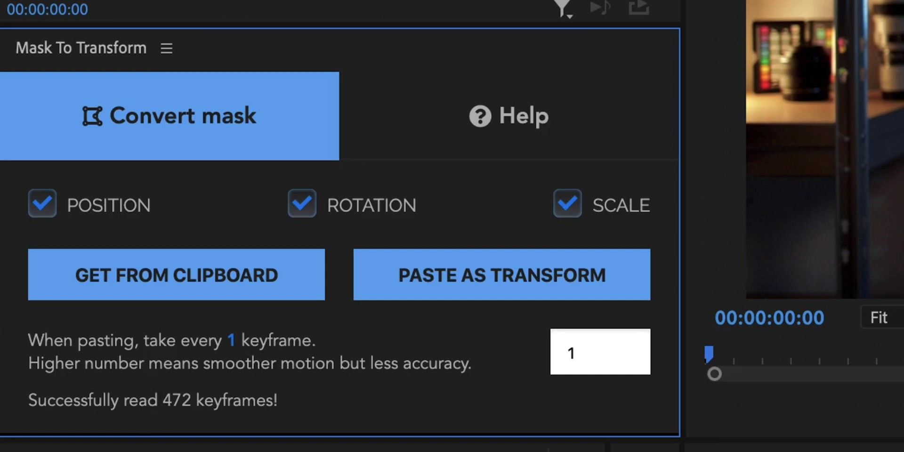
left_click(506, 288)
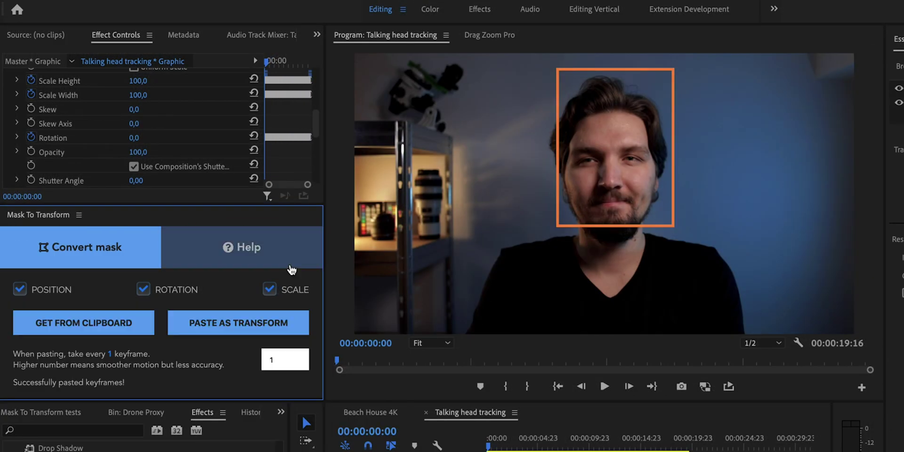
Set the orange box's Anchor Point to 987.0, 483.0 and play back to confirm it follows the face.
scroll(194, 134, "up", 5)
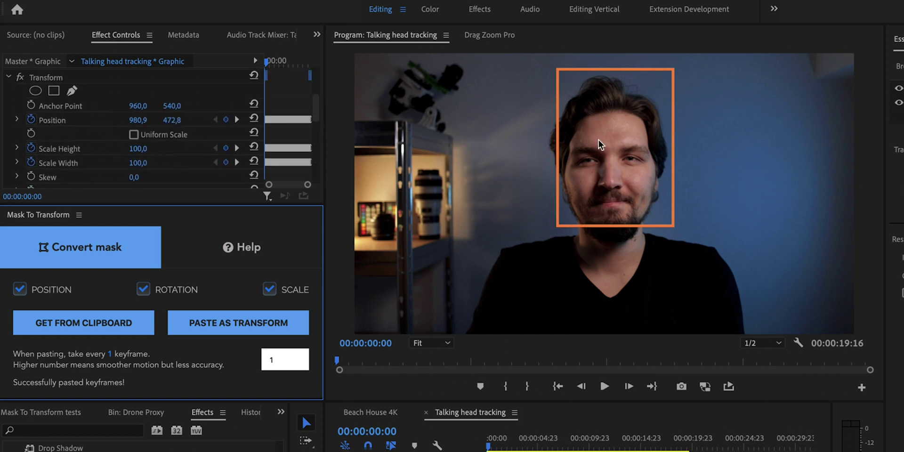
left_click_drag(139, 110, 178, 106)
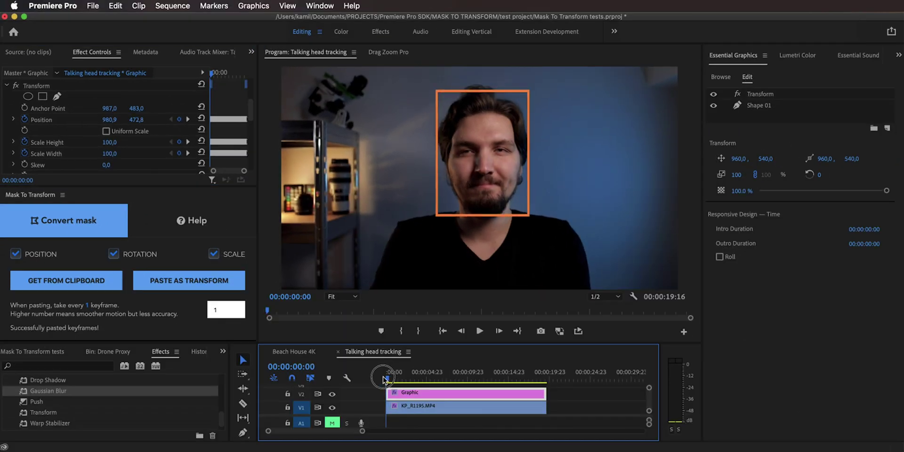
key("space")
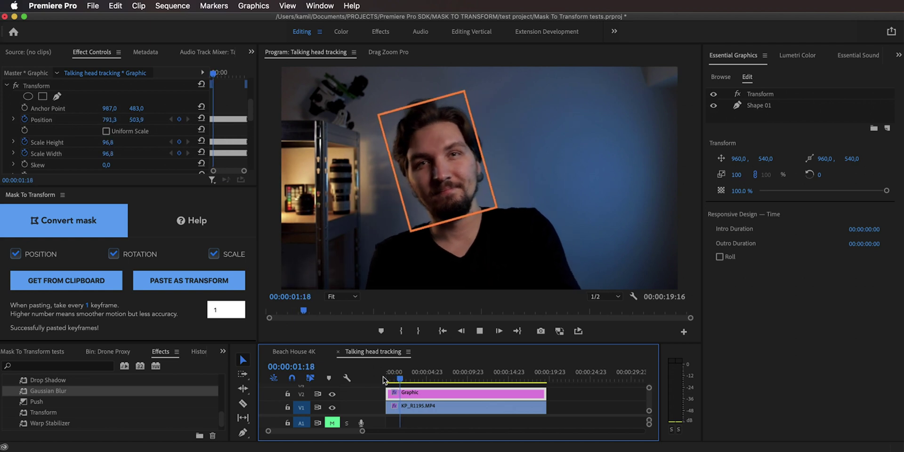